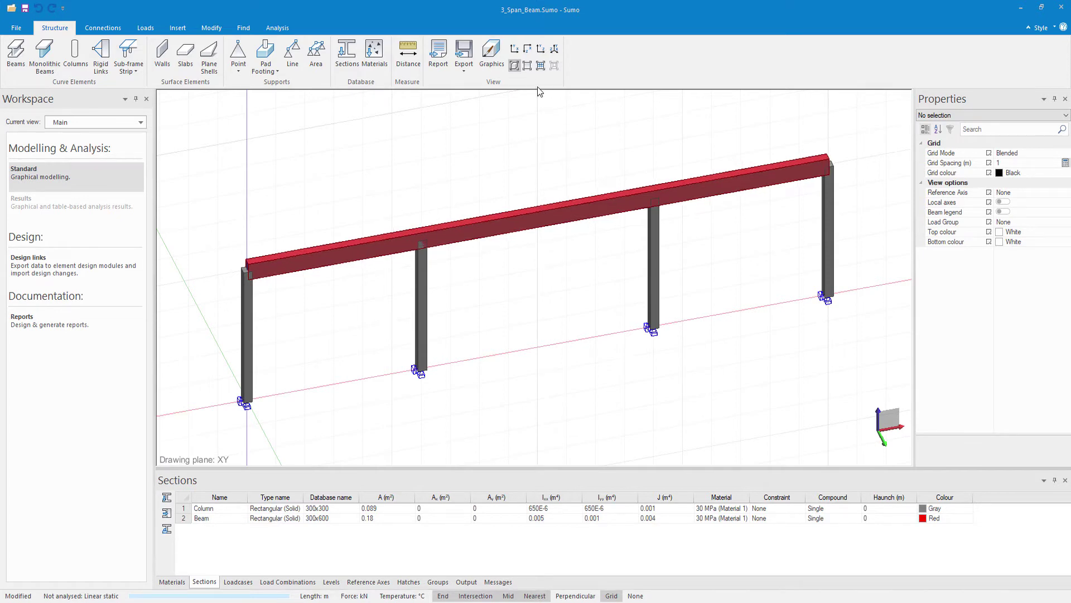
Show the beam as a front-elevation wireframe and preview the Live load case.
{"action": "left_click", "coordinate": [528, 66]}
{"action": "left_click", "coordinate": [515, 49]}
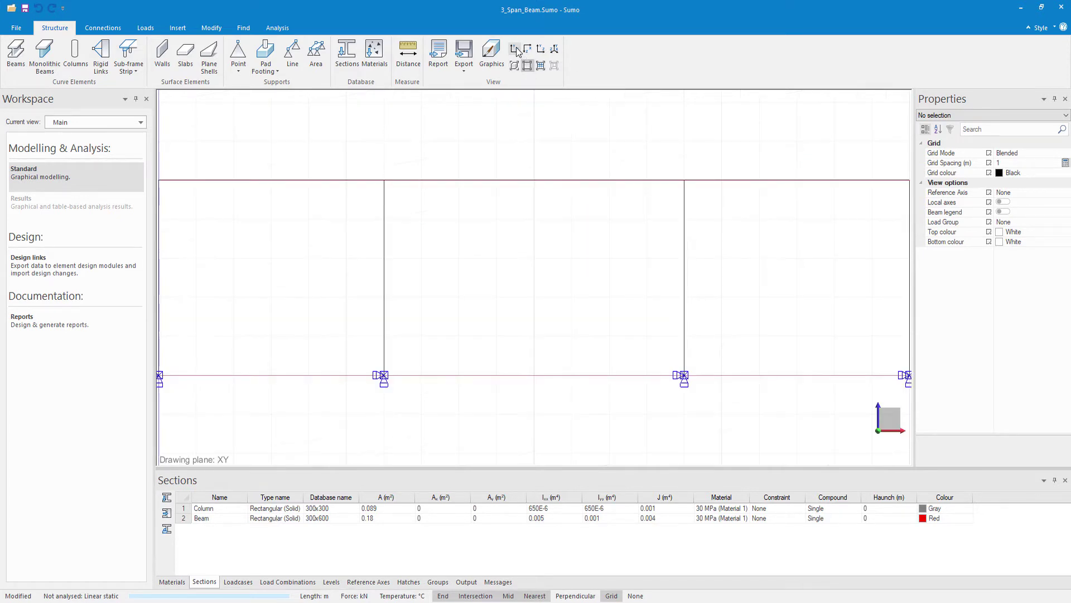
{"action": "left_click", "coordinate": [239, 582]}
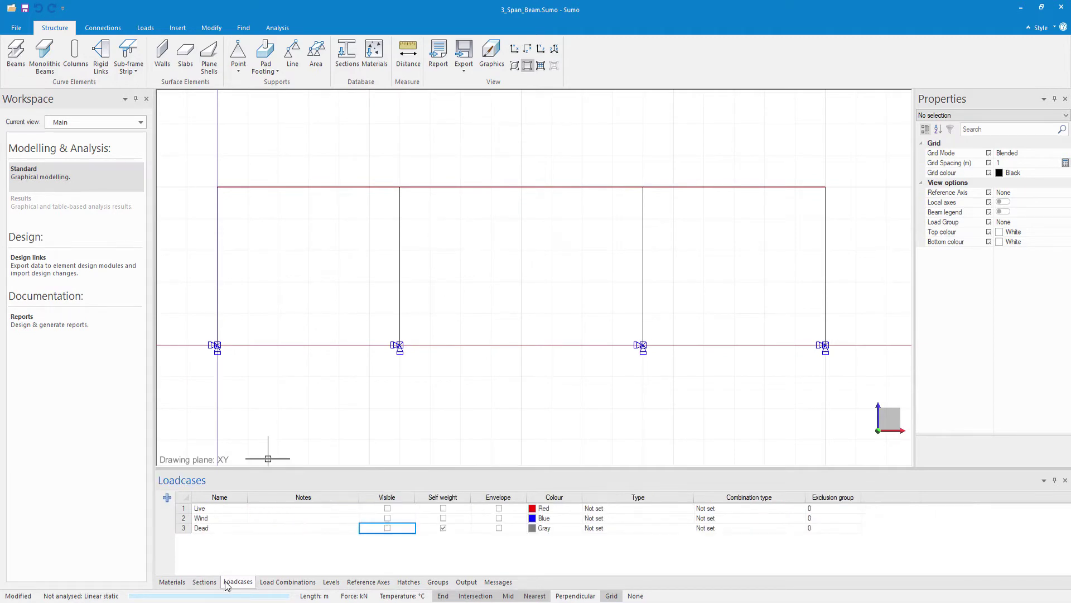
{"action": "left_click", "coordinate": [387, 508]}
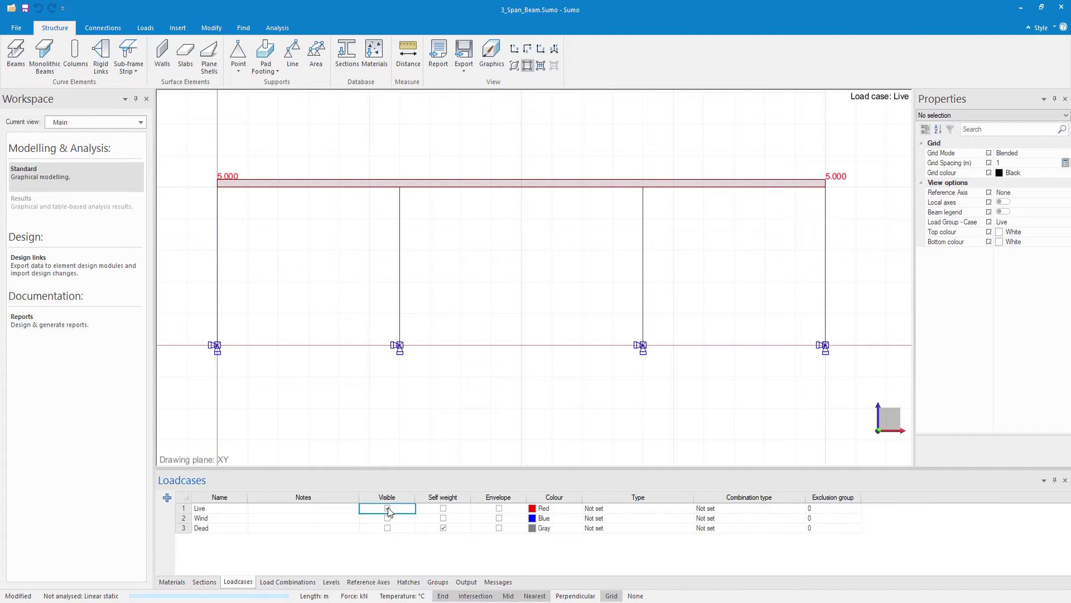
{"action": "left_click", "coordinate": [388, 508]}
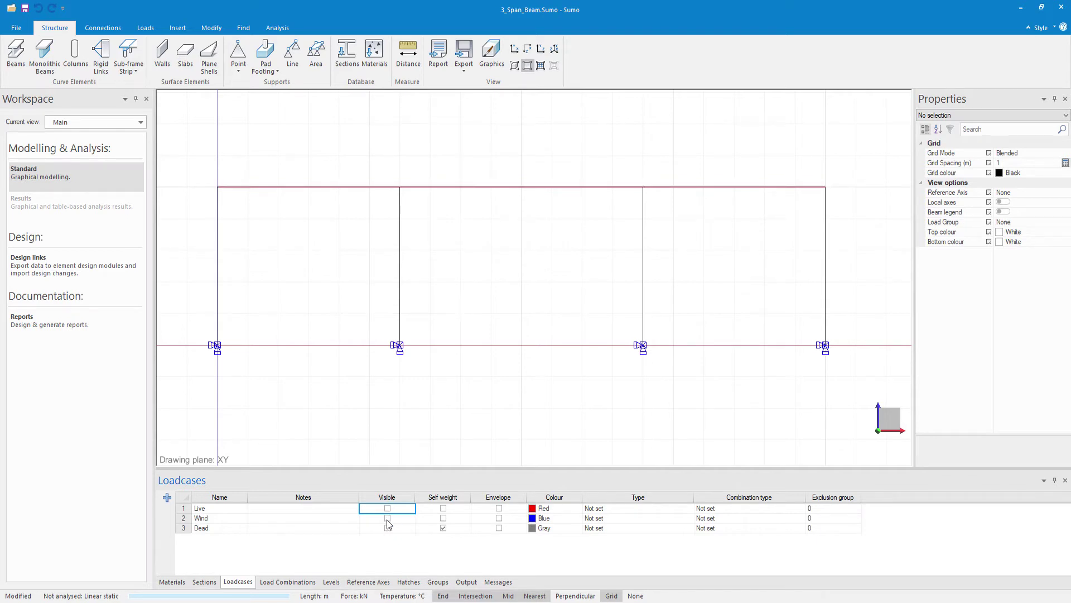
Preview the Wind and Dead load cases, then display load combinations C1–C4.
{"action": "left_click", "coordinate": [388, 518]}
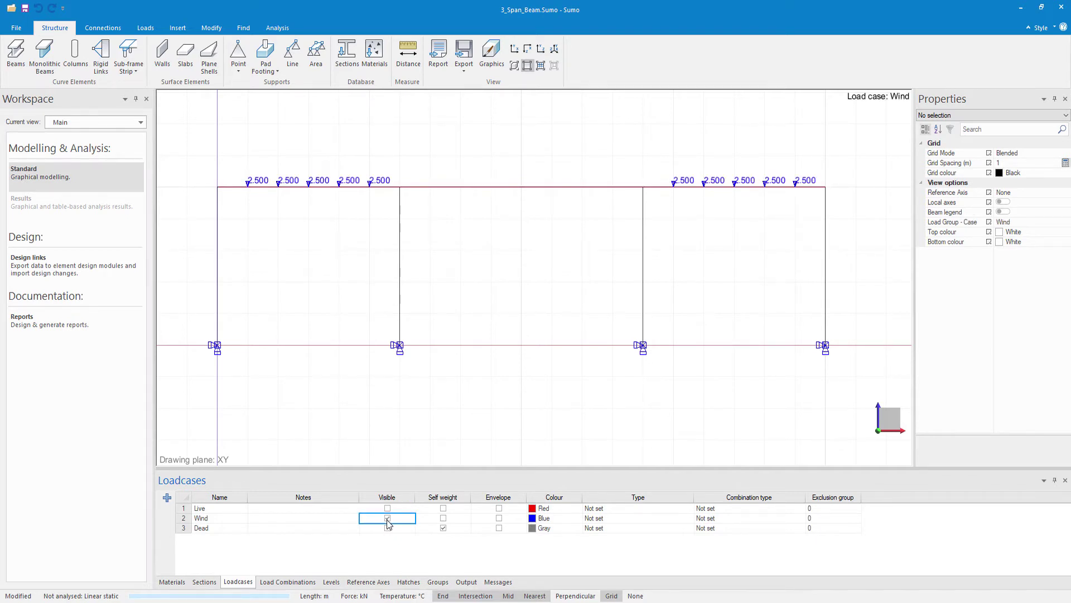
{"action": "left_click", "coordinate": [388, 520]}
{"action": "left_click", "coordinate": [389, 530]}
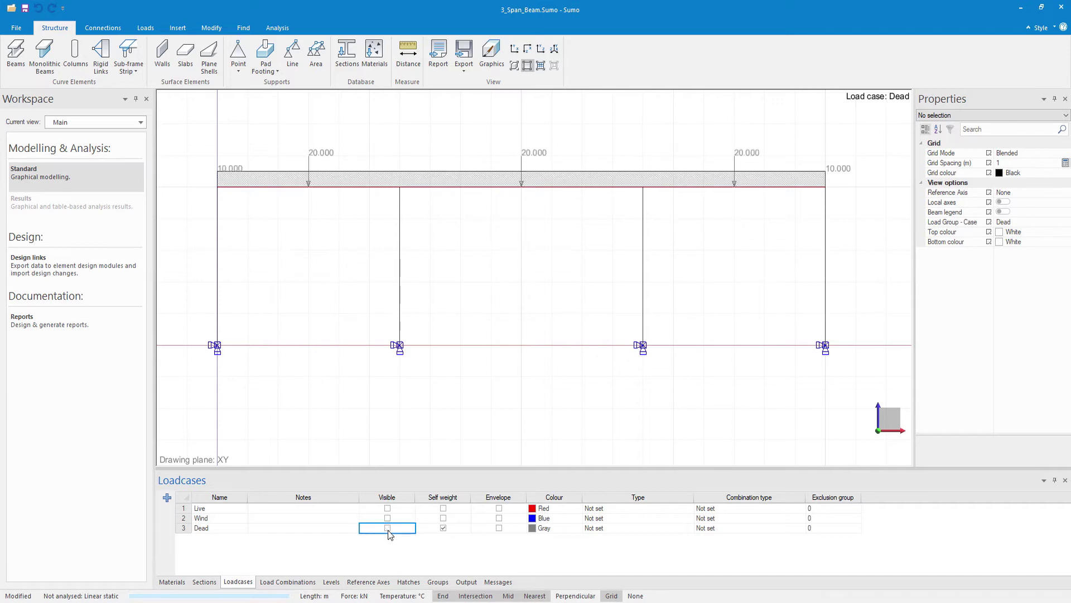
{"action": "left_click", "coordinate": [389, 531]}
{"action": "left_click", "coordinate": [300, 582]}
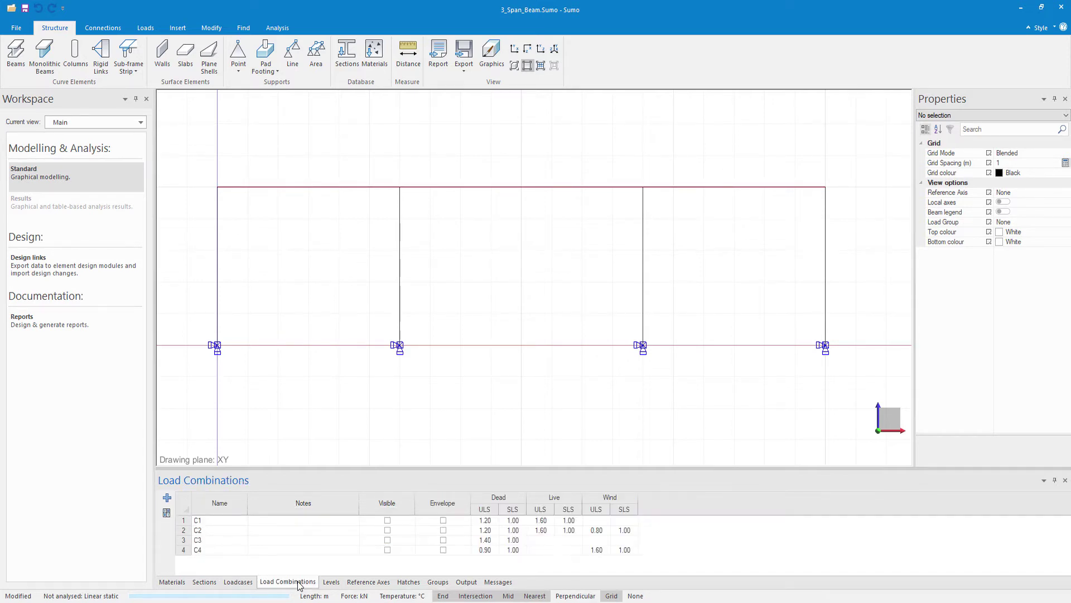
{"action": "left_click", "coordinate": [388, 521]}
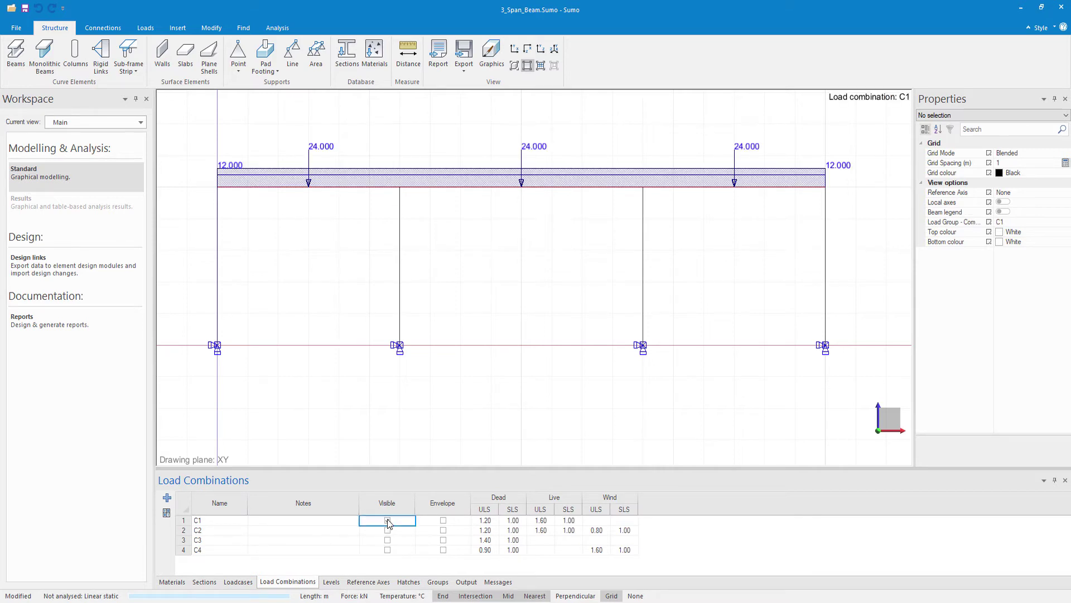
{"action": "left_click", "coordinate": [388, 521]}
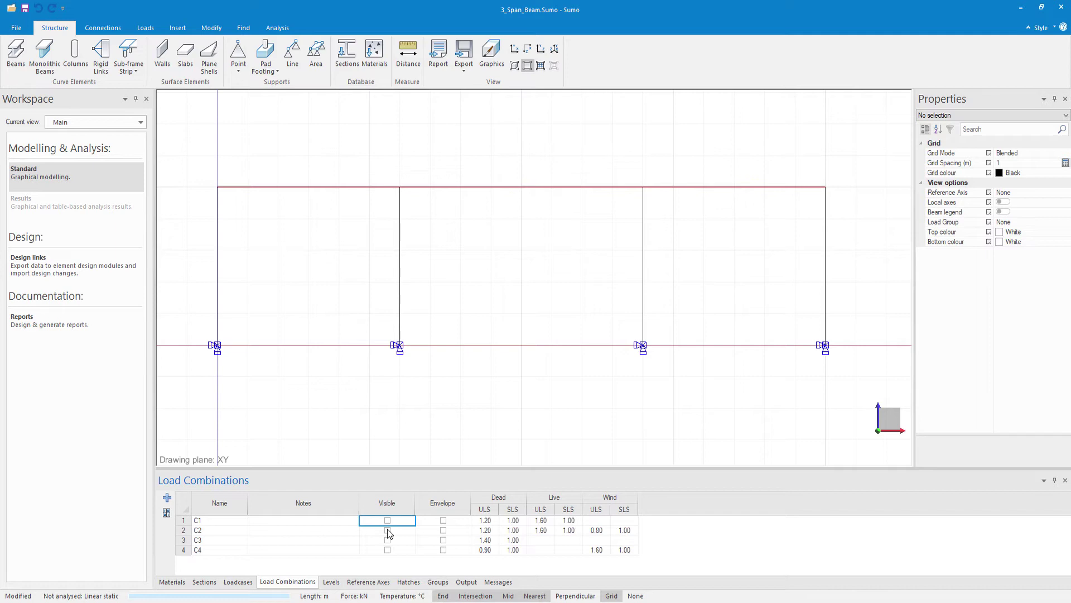
{"action": "left_click", "coordinate": [387, 531]}
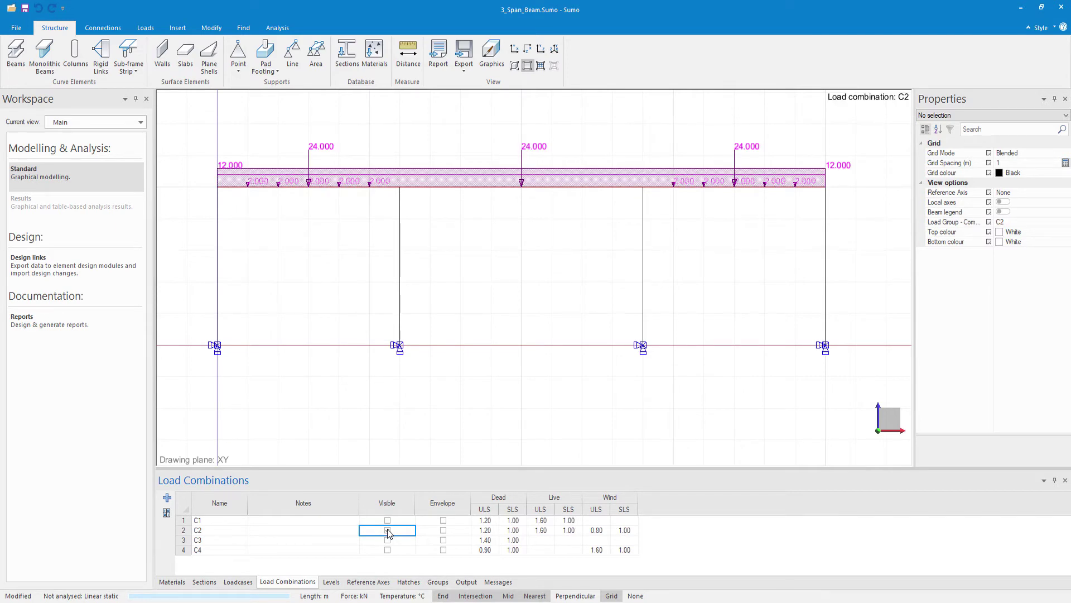
{"action": "left_click", "coordinate": [387, 529]}
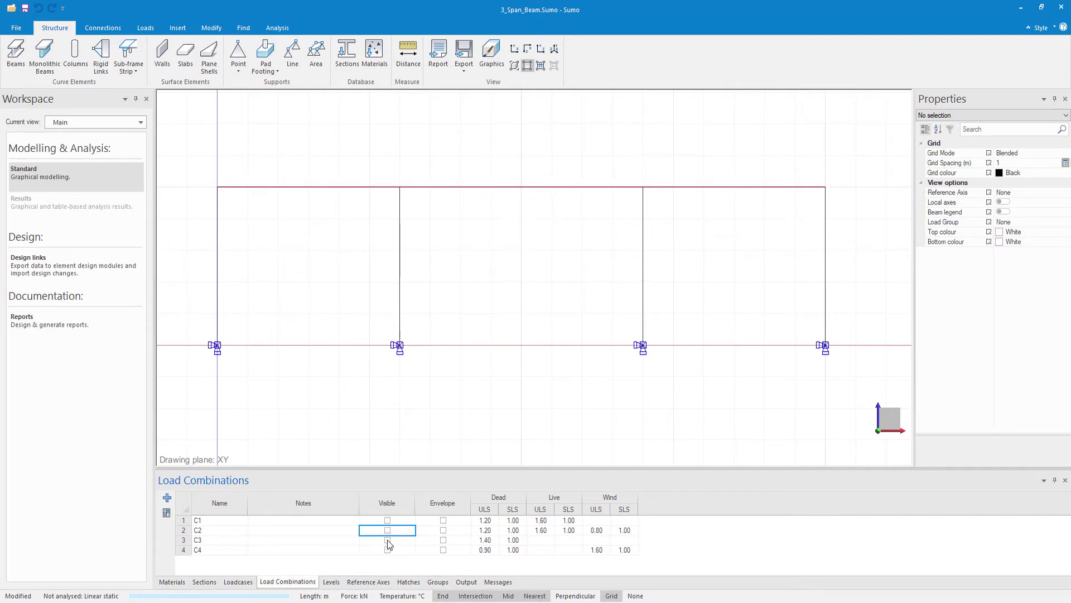
{"action": "left_click", "coordinate": [388, 540]}
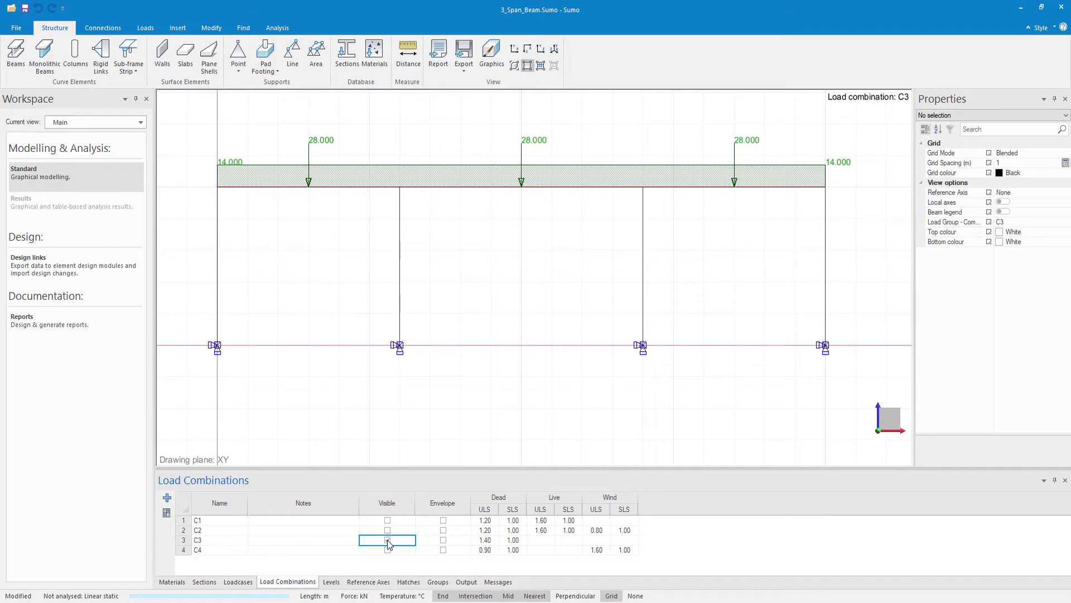
{"action": "left_click", "coordinate": [387, 540]}
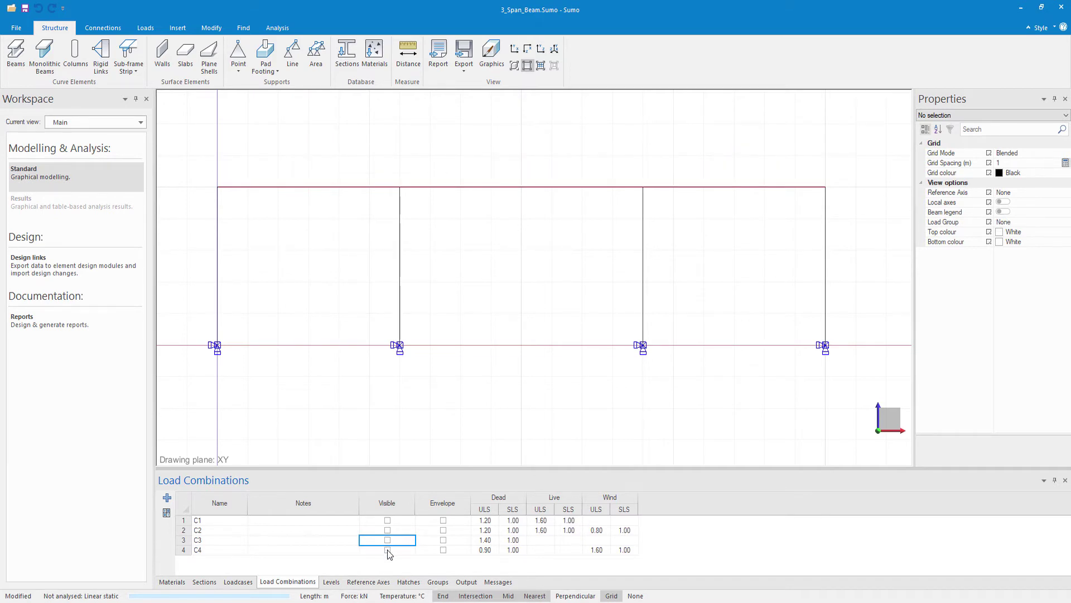
{"action": "left_click", "coordinate": [388, 549]}
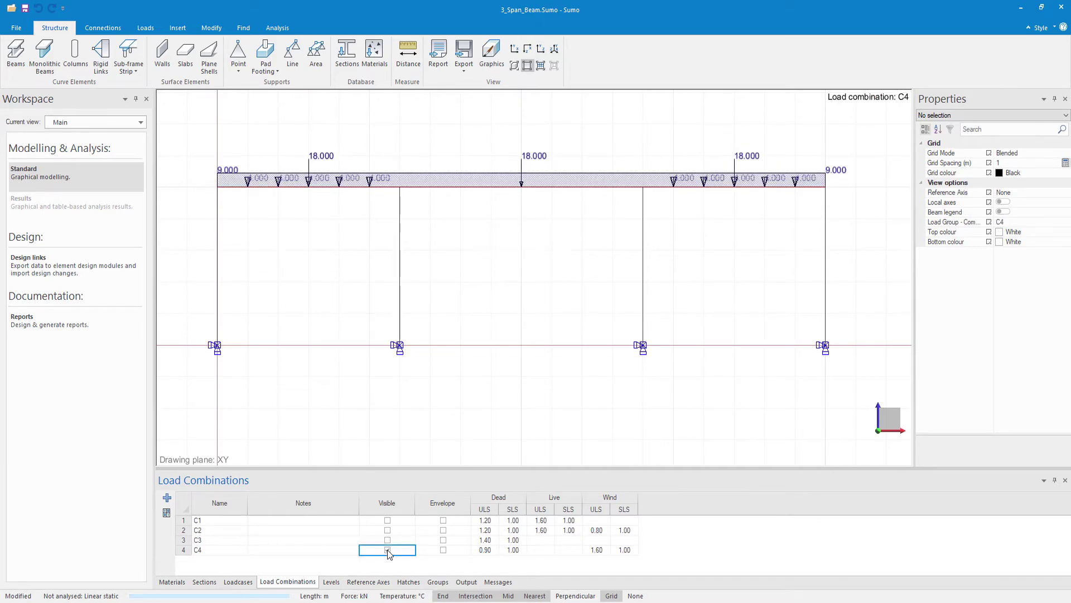
{"action": "left_click", "coordinate": [387, 551]}
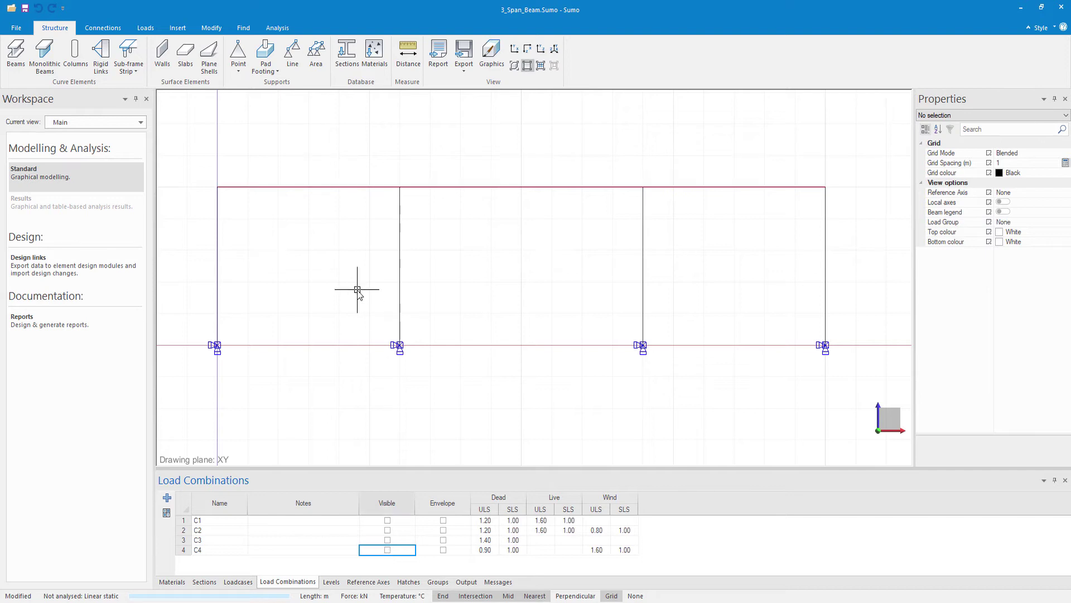
Save the model, run the linear static analysis and view the analysis results.
{"action": "left_click", "coordinate": [277, 28]}
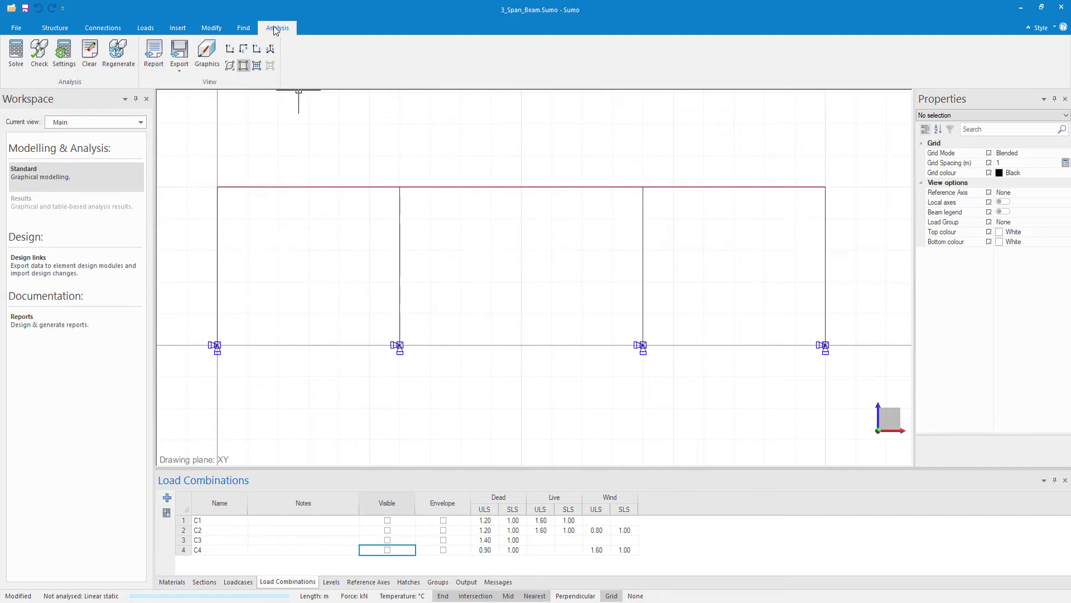
{"action": "left_click", "coordinate": [25, 9]}
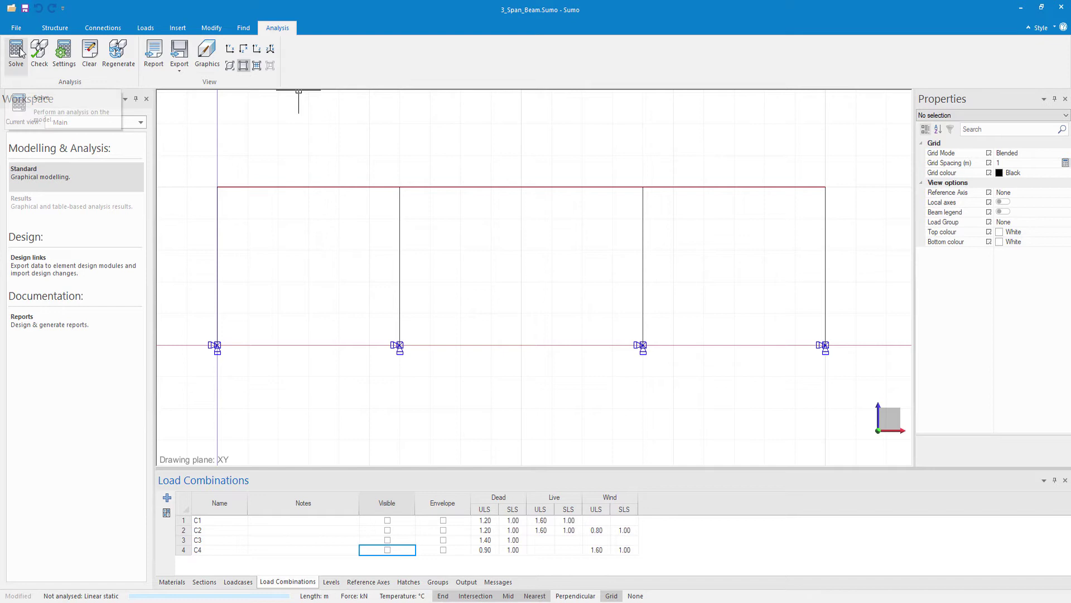
{"action": "left_click", "coordinate": [16, 52]}
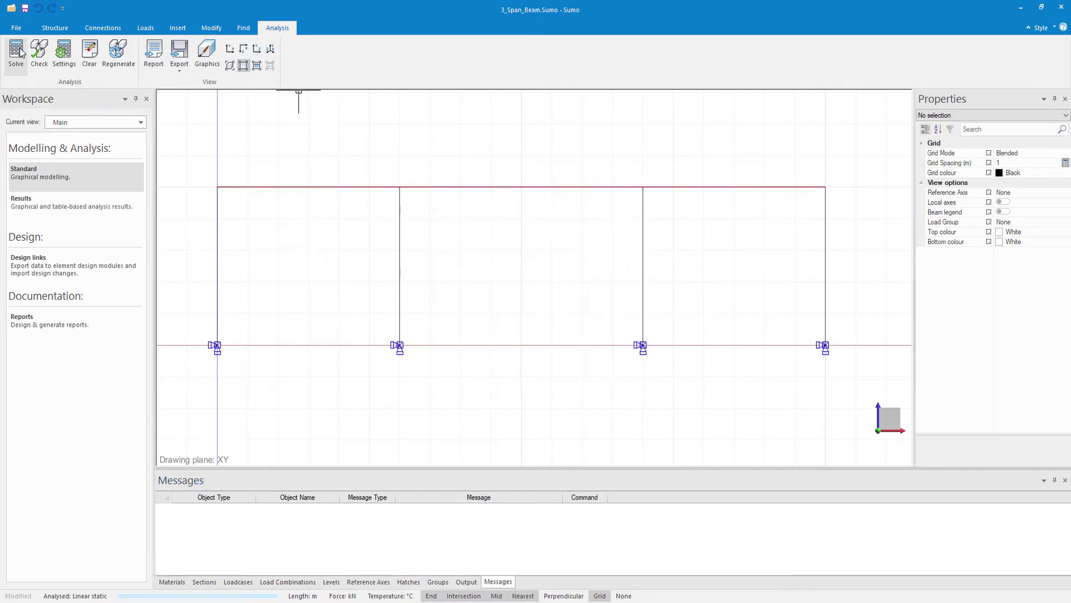
{"action": "left_click", "coordinate": [40, 202]}
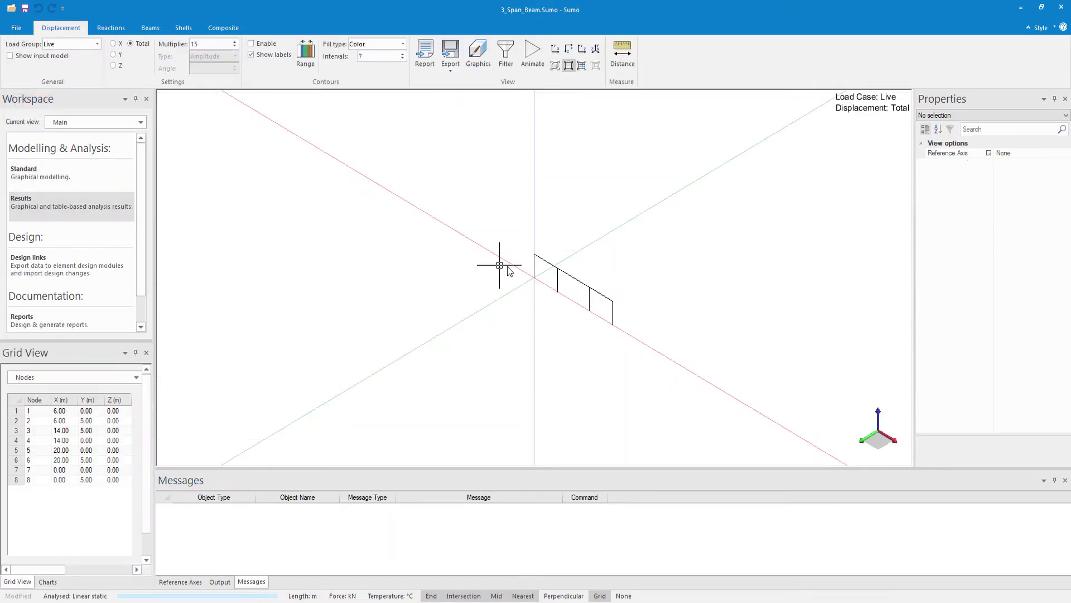
{"action": "middle_click_drag", "start_coordinate": [614, 313], "coordinate": [605, 212]}
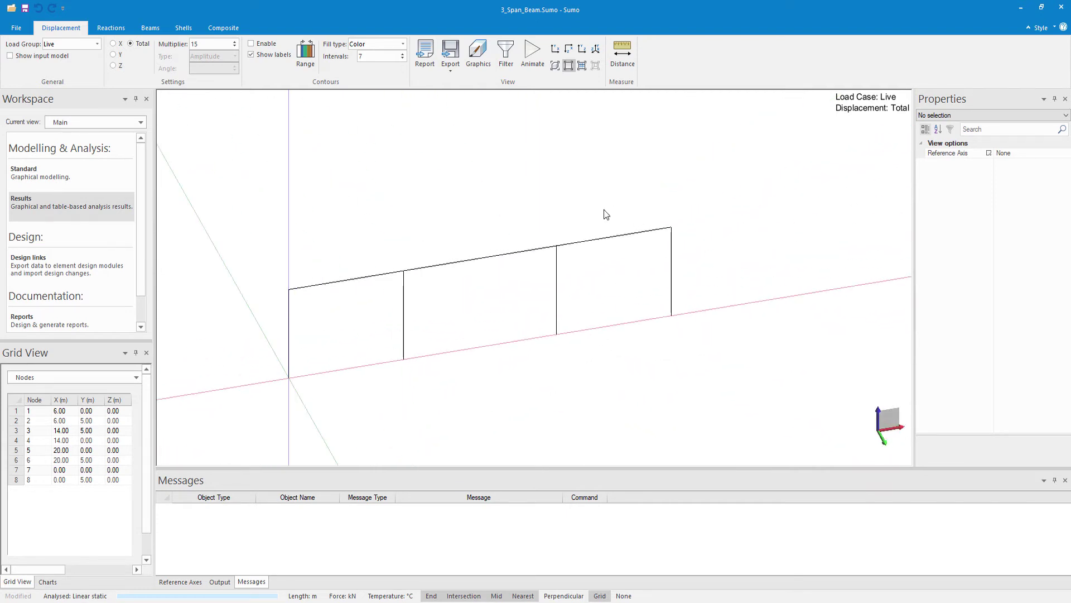
Show the beam moment diagrams for combinations C2, then C3, then C4.
{"action": "left_click", "coordinate": [149, 29]}
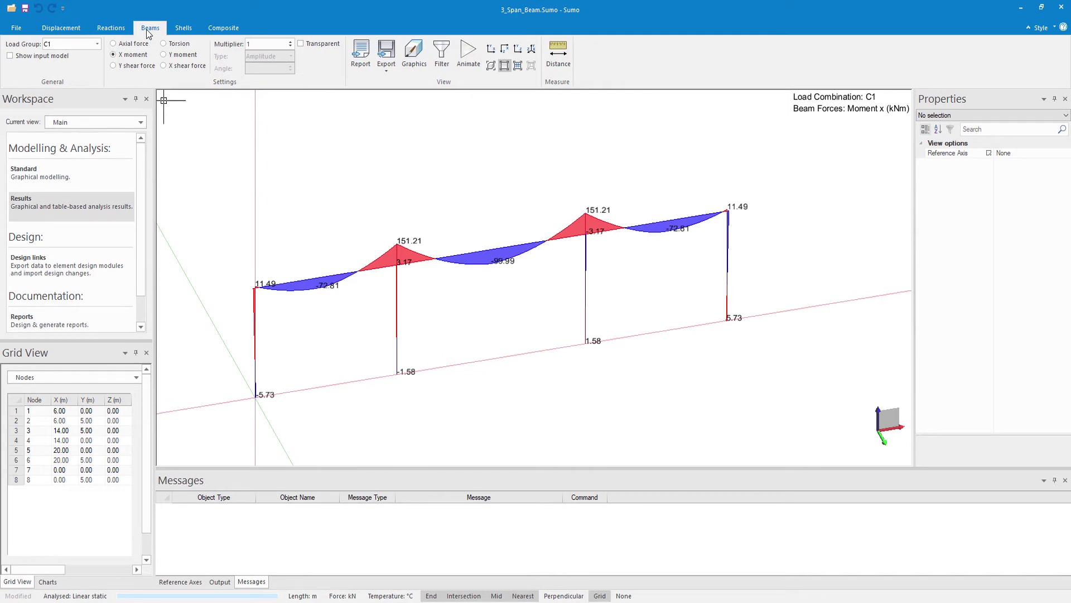
{"action": "left_click", "coordinate": [99, 44]}
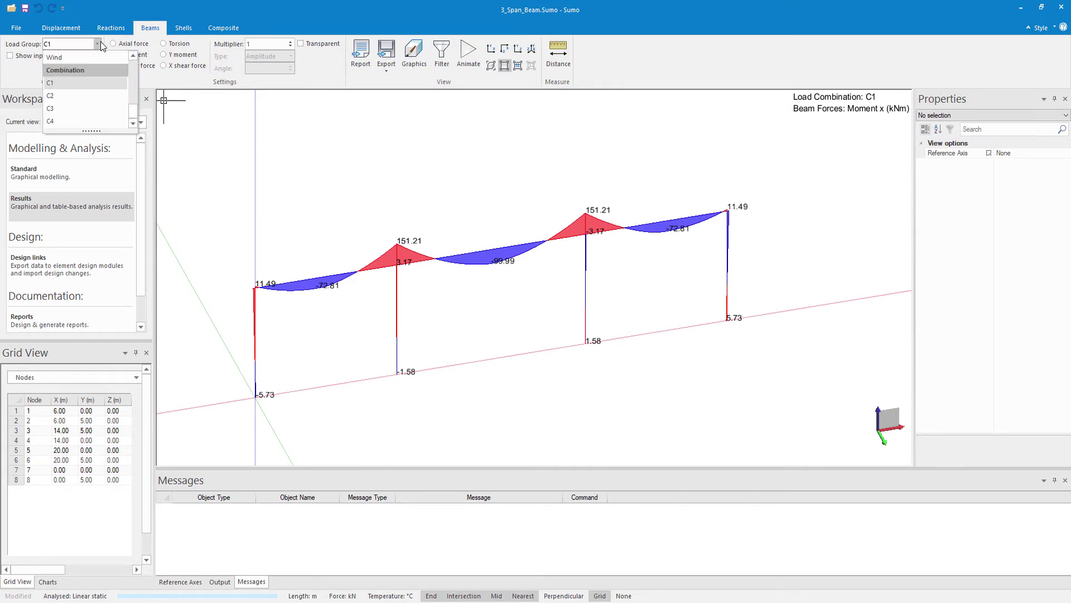
{"action": "left_click", "coordinate": [78, 103]}
{"action": "left_click", "coordinate": [97, 44]}
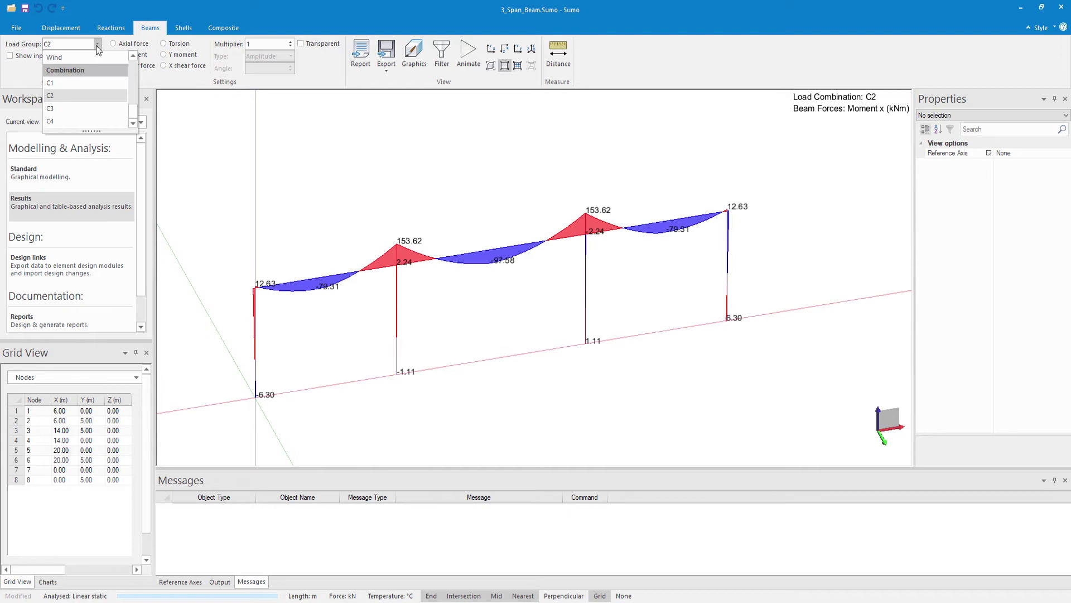
{"action": "left_click", "coordinate": [82, 114]}
{"action": "left_click", "coordinate": [99, 44]}
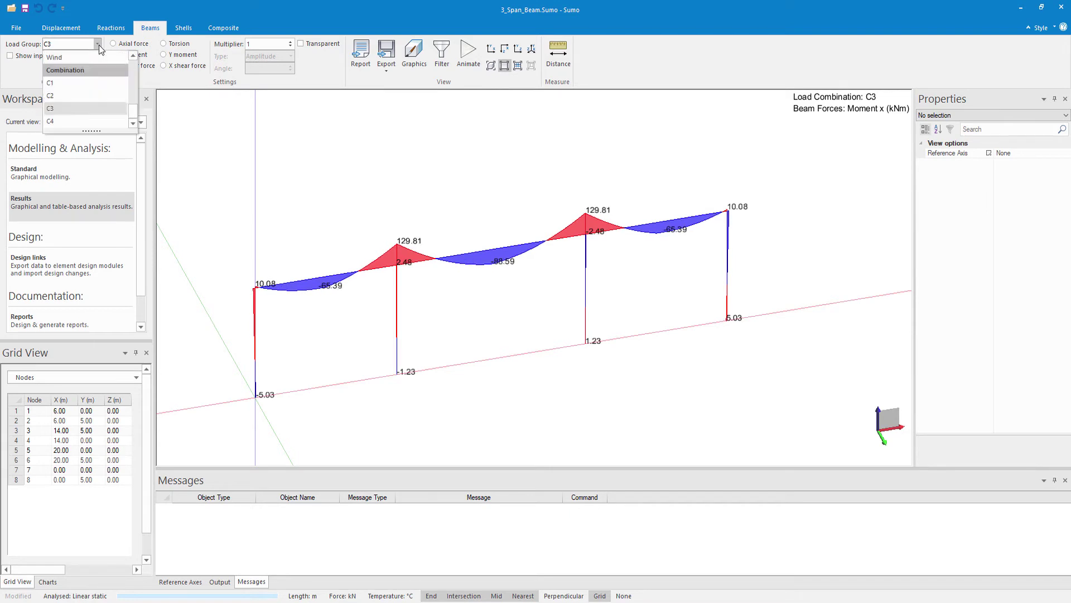
{"action": "left_click", "coordinate": [89, 124]}
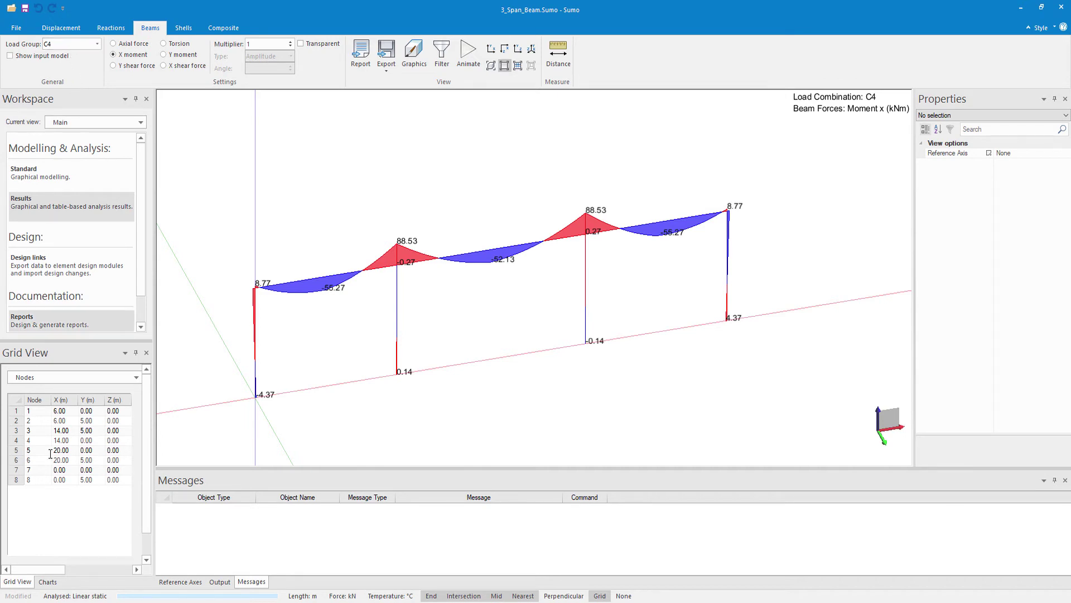
Float the node results table as a larger window moved clear of the moment diagram.
{"action": "left_click_drag", "start_coordinate": [11, 357], "coordinate": [246, 144]}
{"action": "left_click_drag", "start_coordinate": [383, 377], "coordinate": [754, 476]}
{"action": "left_click_drag", "start_coordinate": [569, 146], "coordinate": [392, 172]}
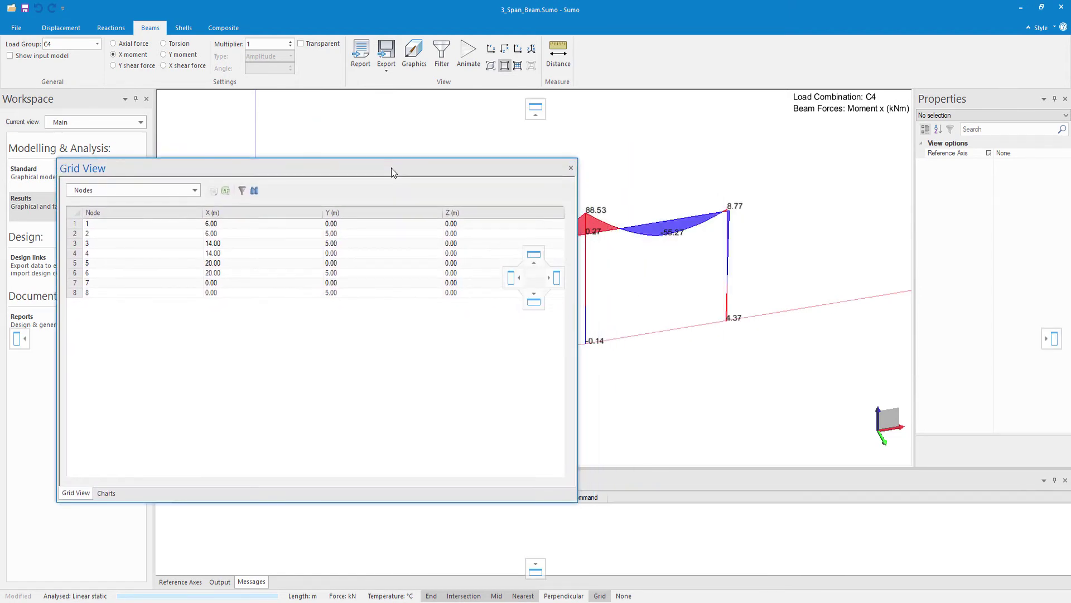
Switch the floating window to the Charts panel and show the input model's loads and supports.
{"action": "left_click", "coordinate": [146, 190]}
{"action": "left_click", "coordinate": [148, 187]}
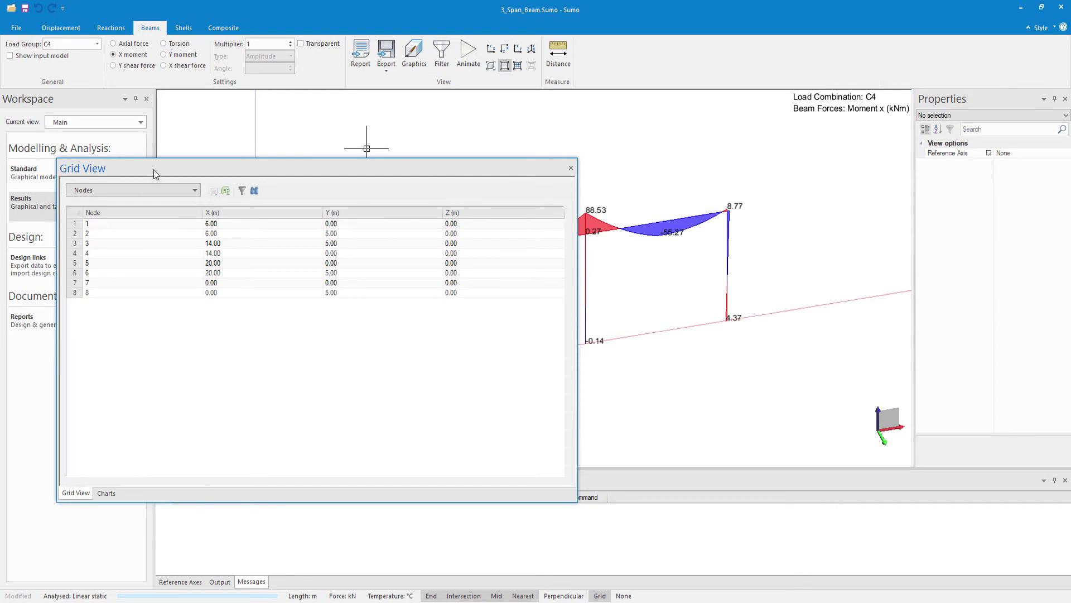
{"action": "left_click", "coordinate": [105, 494]}
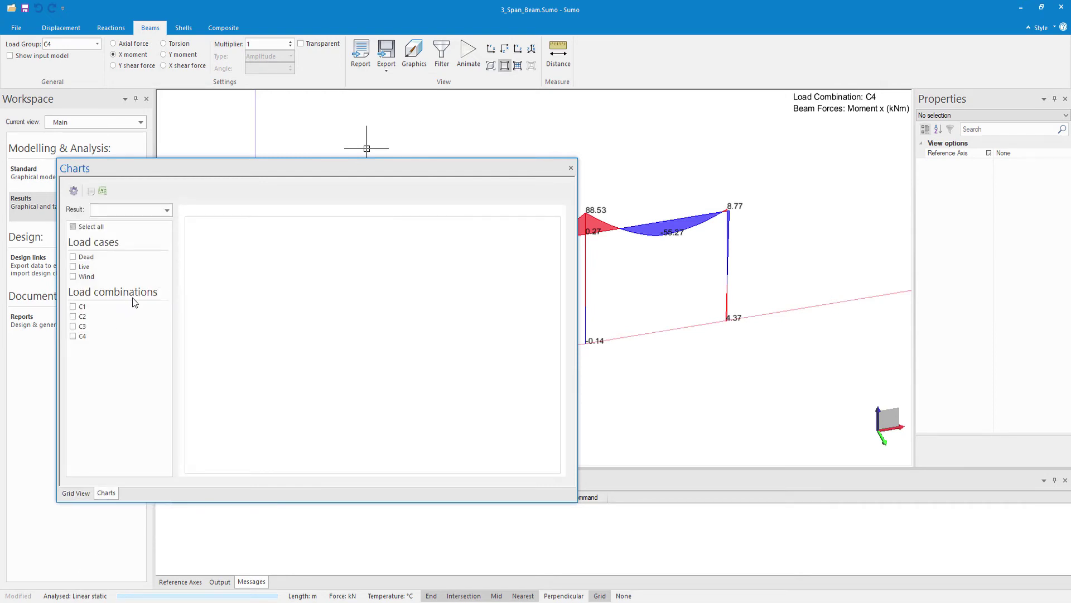
{"action": "left_click", "coordinate": [11, 56]}
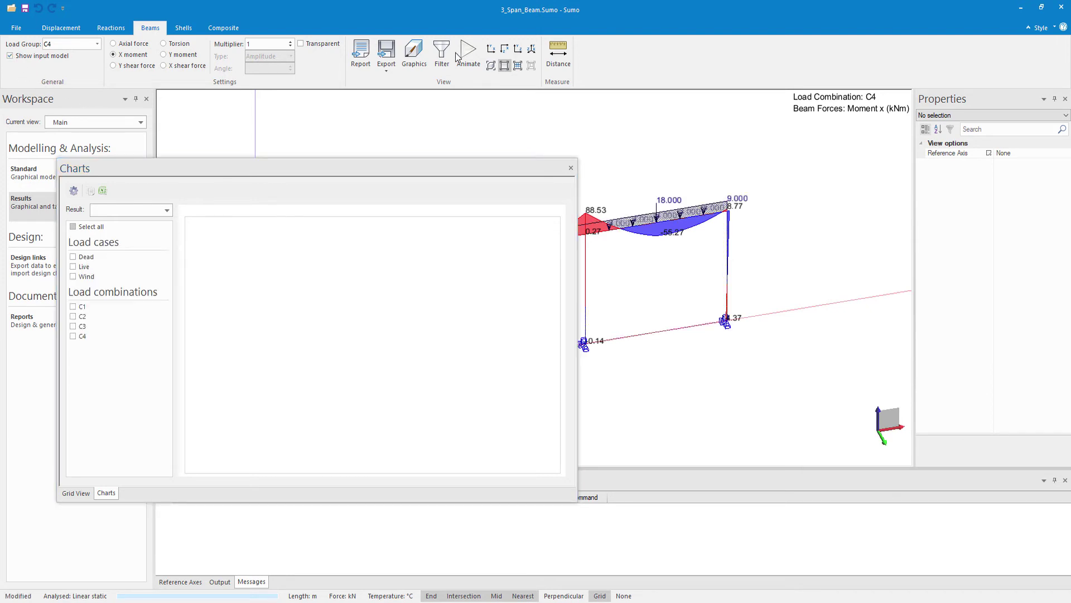
Draw the frame as volumetric members and include combinations C1–C4 in the chart.
{"action": "left_click", "coordinate": [492, 66]}
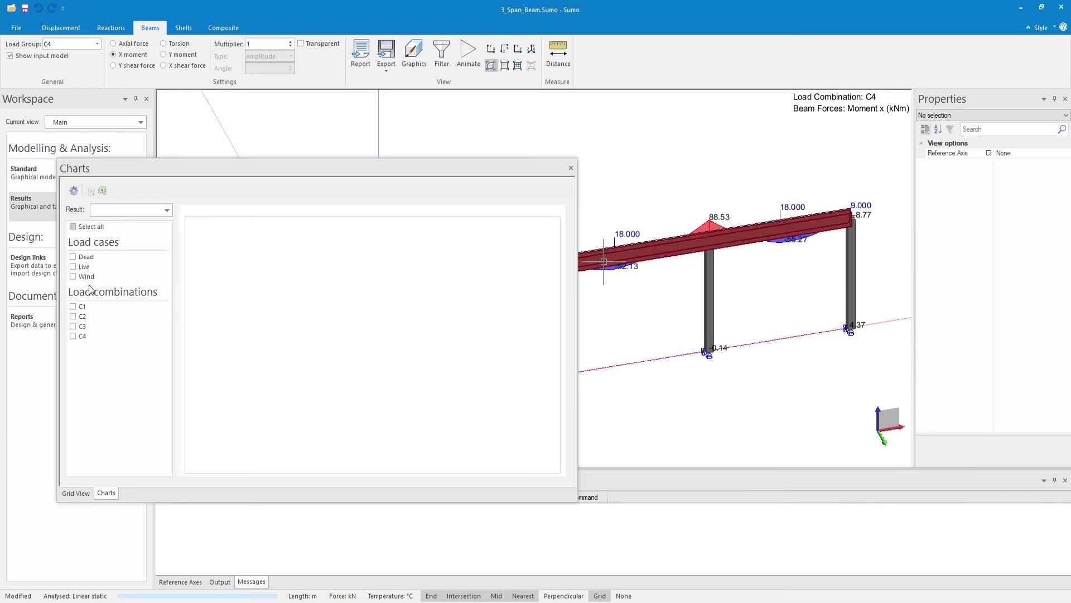
{"action": "left_click", "coordinate": [72, 306]}
{"action": "left_click", "coordinate": [73, 317]}
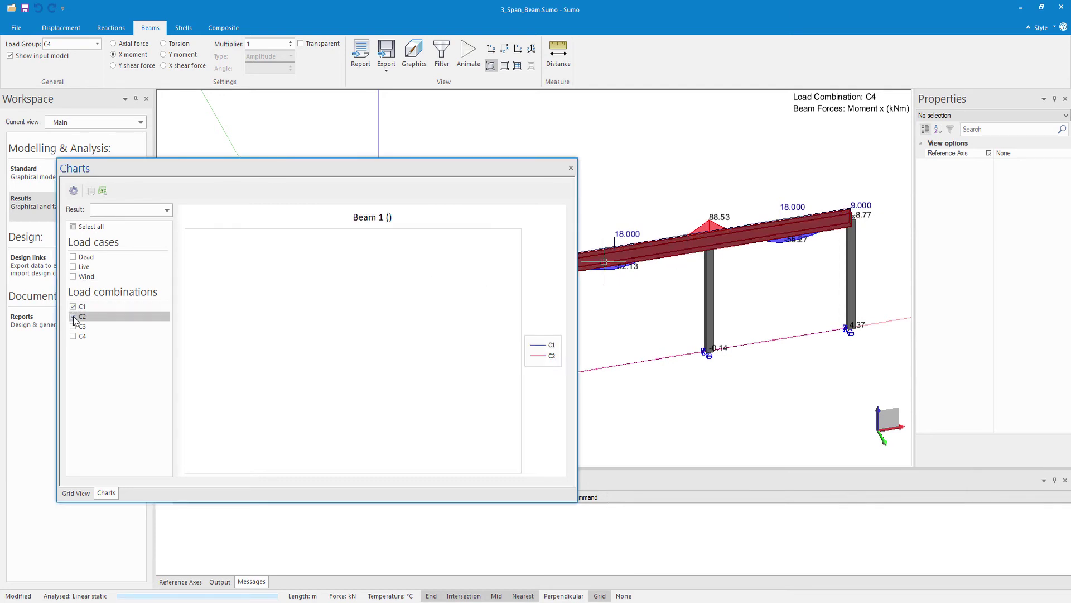
{"action": "left_click", "coordinate": [73, 326]}
{"action": "left_click", "coordinate": [73, 336]}
Chart the X Moment result and enlarge and reposition the chart window.
{"action": "left_click", "coordinate": [128, 210]}
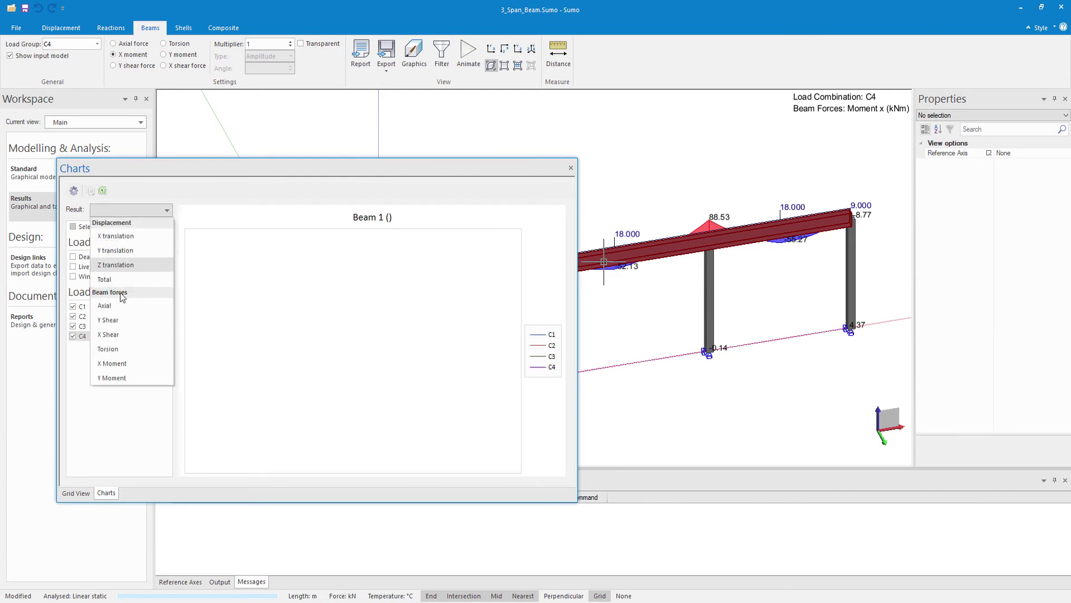
{"action": "left_click", "coordinate": [118, 363]}
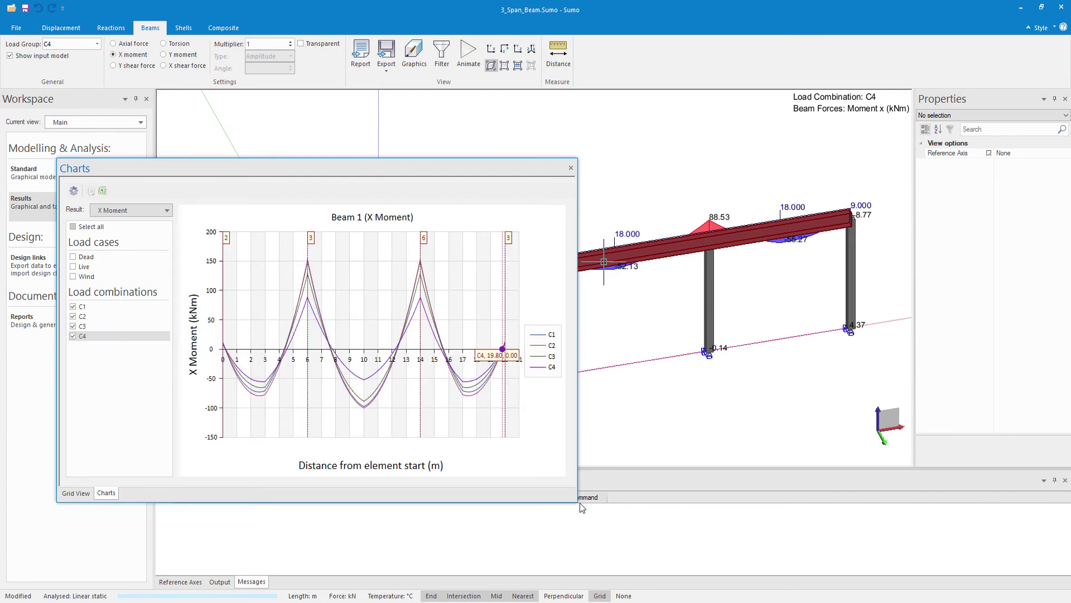
{"action": "left_click_drag", "start_coordinate": [578, 503], "coordinate": [879, 554]}
{"action": "left_click_drag", "start_coordinate": [606, 173], "coordinate": [627, 96]}
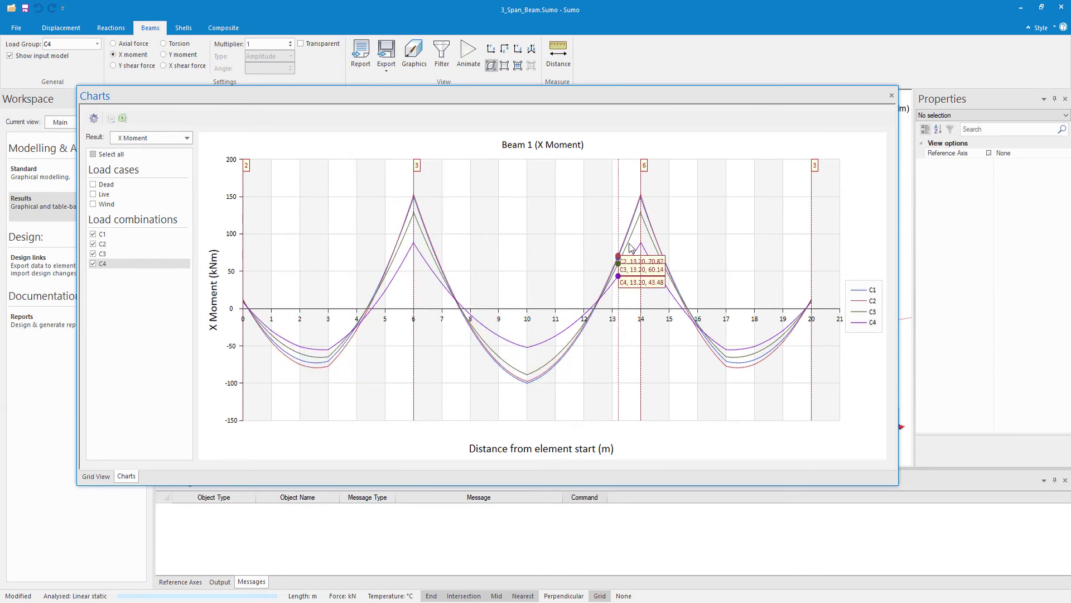
Enable Envelope of load cases in the chart settings.
{"action": "left_click", "coordinate": [94, 119]}
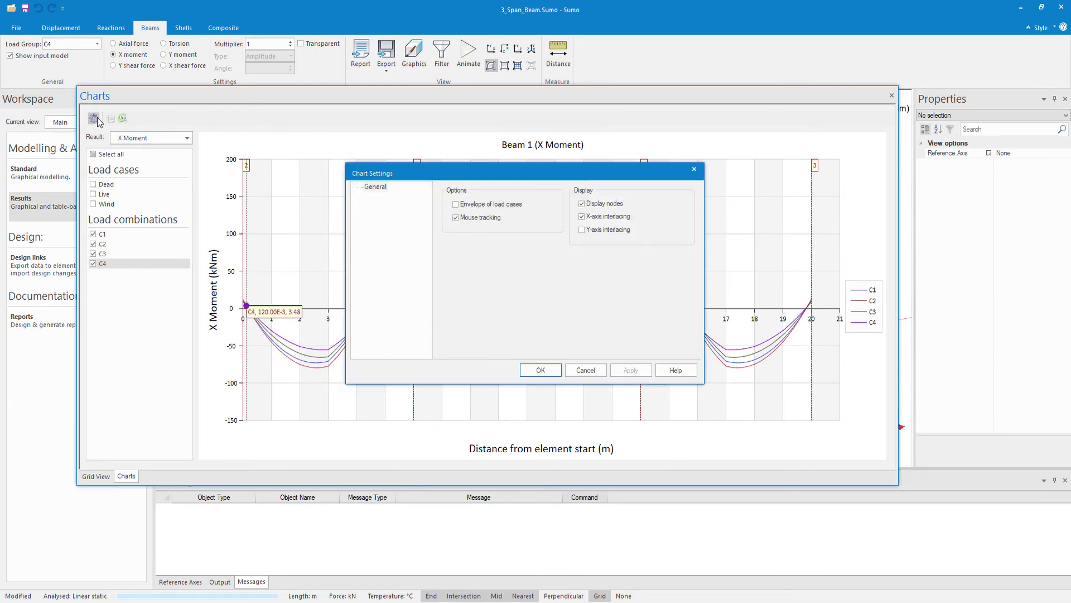
{"action": "left_click", "coordinate": [463, 204]}
{"action": "left_click", "coordinate": [540, 370]}
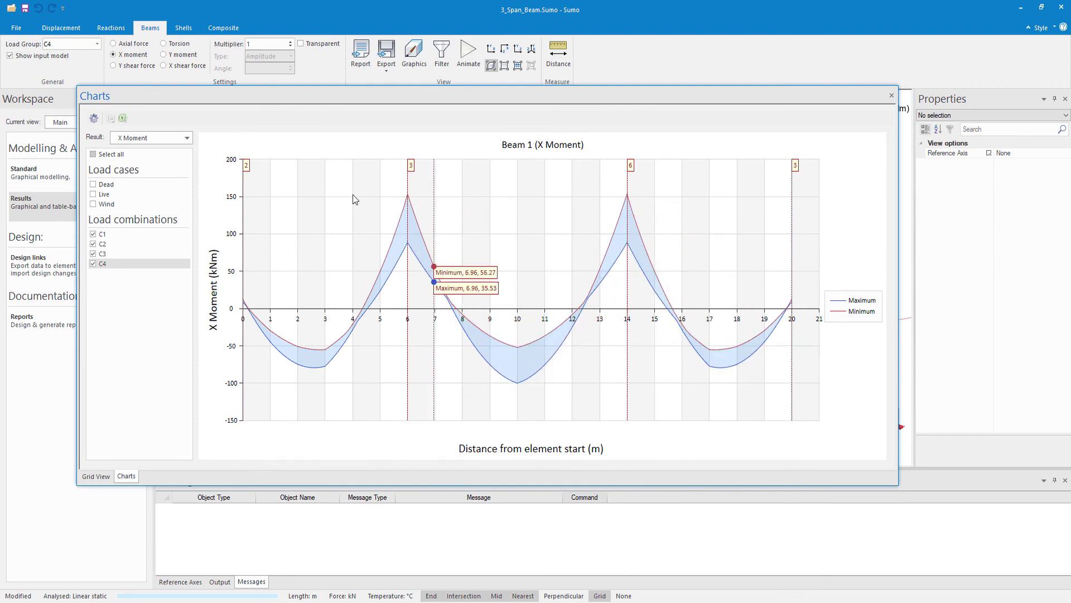
View the Y Shear envelope, then return the chart to X Moment.
{"action": "left_click", "coordinate": [184, 139]}
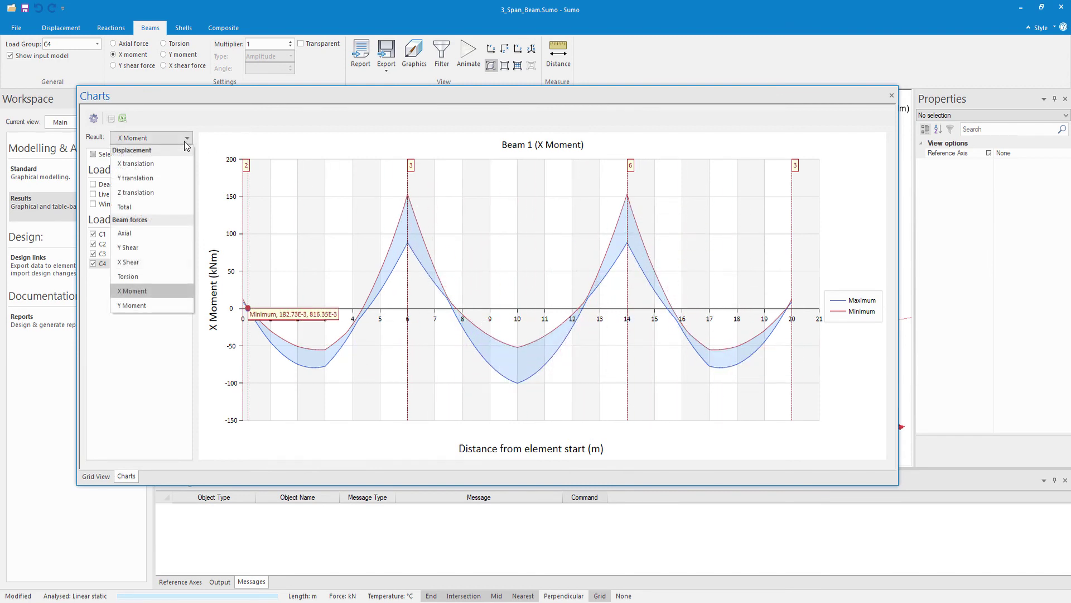
{"action": "left_click", "coordinate": [157, 249]}
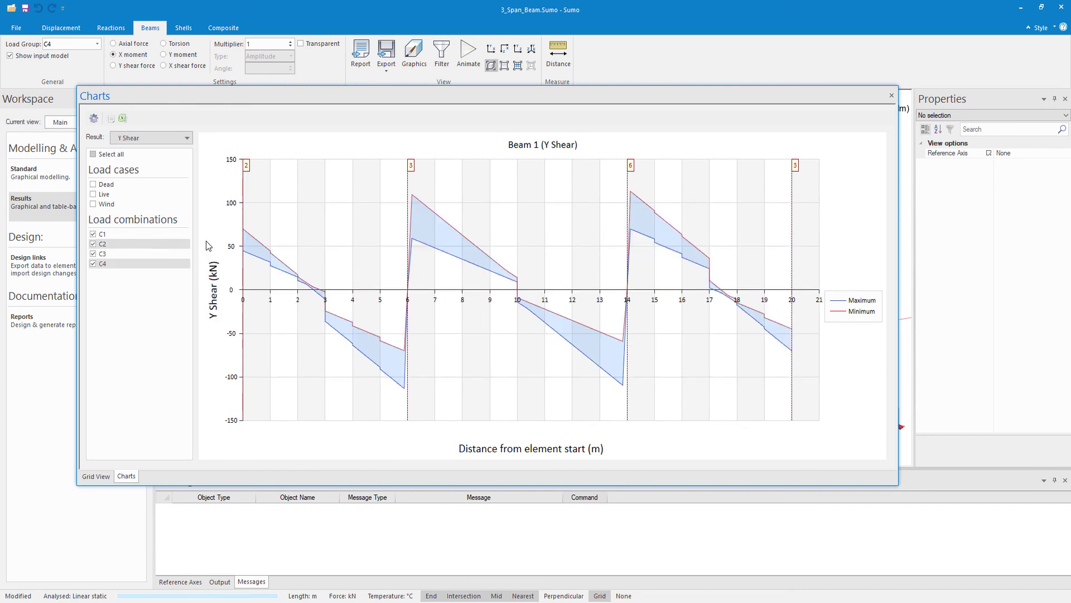
{"action": "left_click", "coordinate": [179, 136]}
{"action": "left_click", "coordinate": [153, 291]}
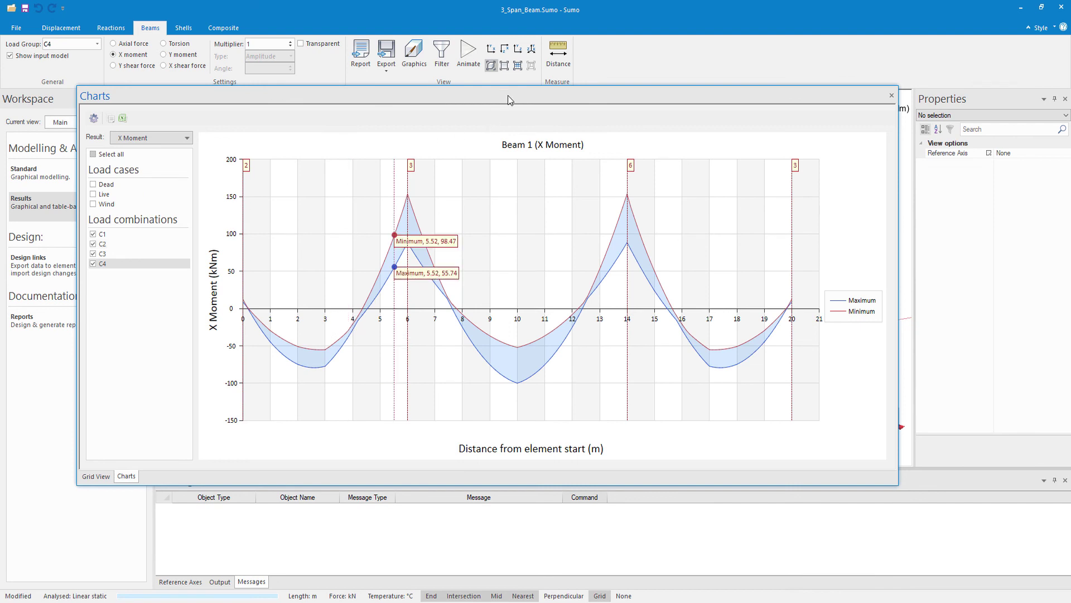
Shrink the chart window, chart the middle and right columns' X moments, then Beam 1's again.
{"action": "left_click_drag", "start_coordinate": [508, 99], "coordinate": [522, 152]}
{"action": "left_click_drag", "start_coordinate": [912, 538], "coordinate": [587, 469]}
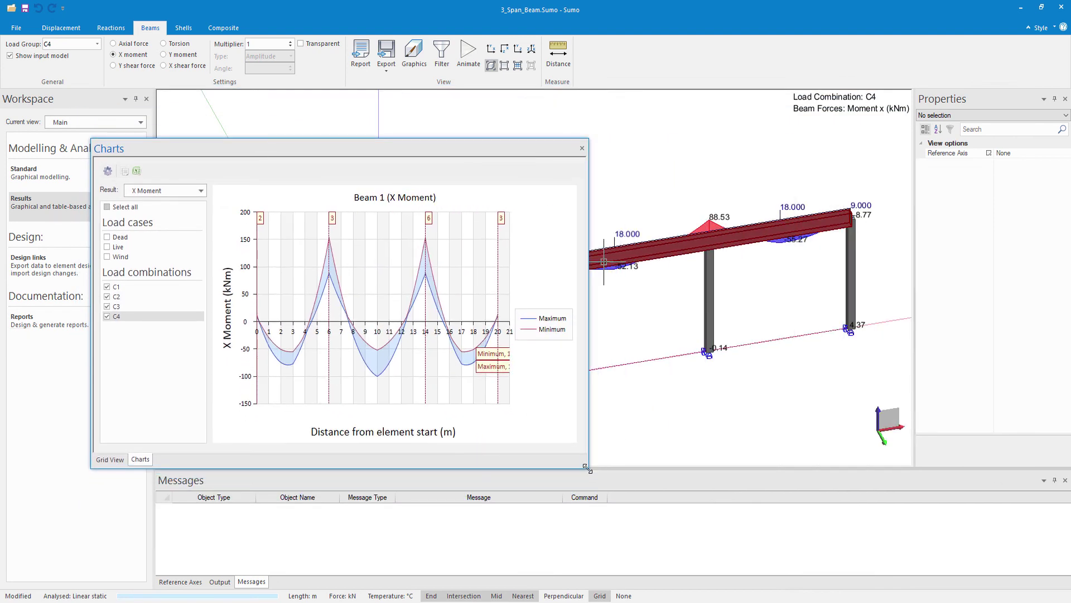
{"action": "left_click", "coordinate": [709, 313]}
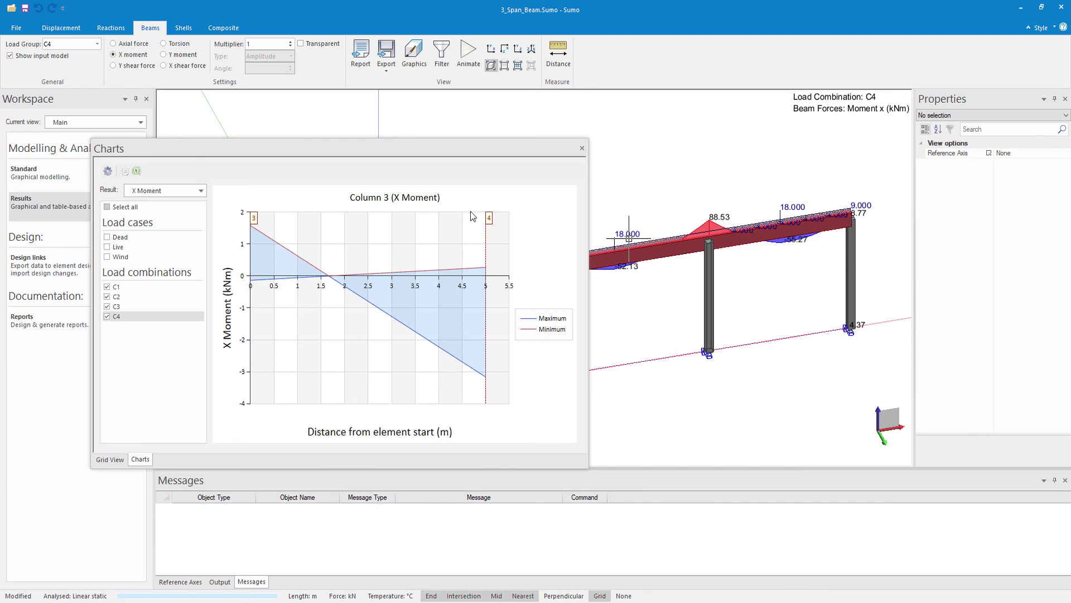
{"action": "left_click", "coordinate": [850, 288]}
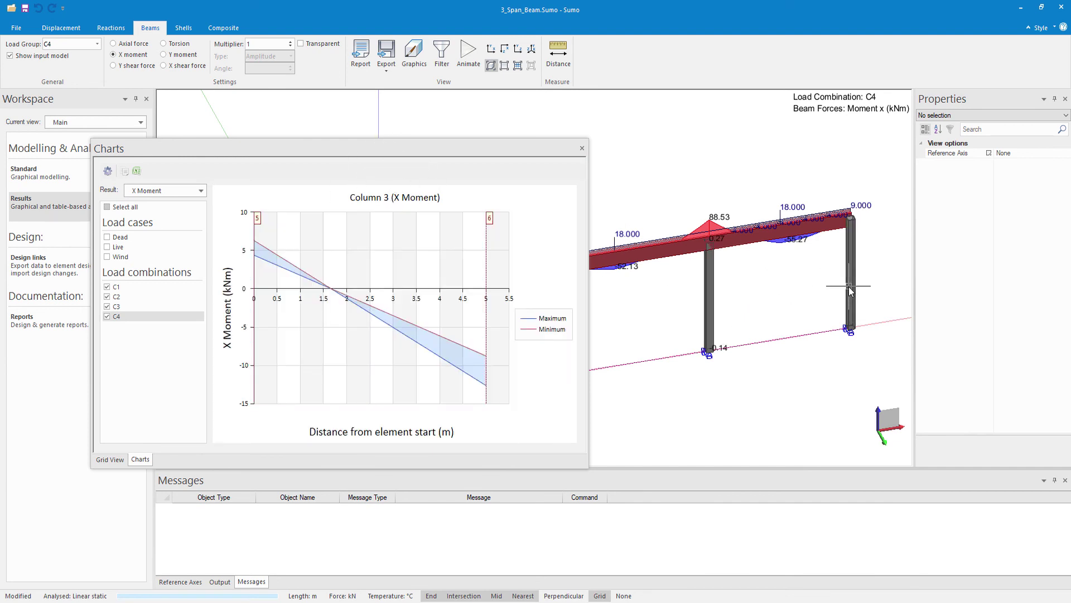
{"action": "left_click", "coordinate": [675, 258]}
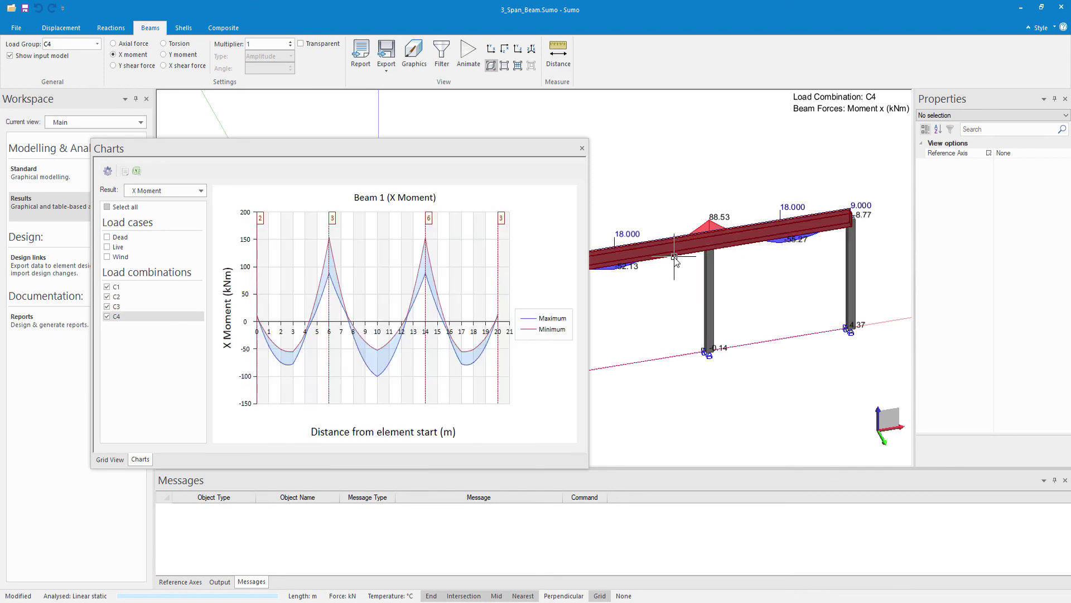